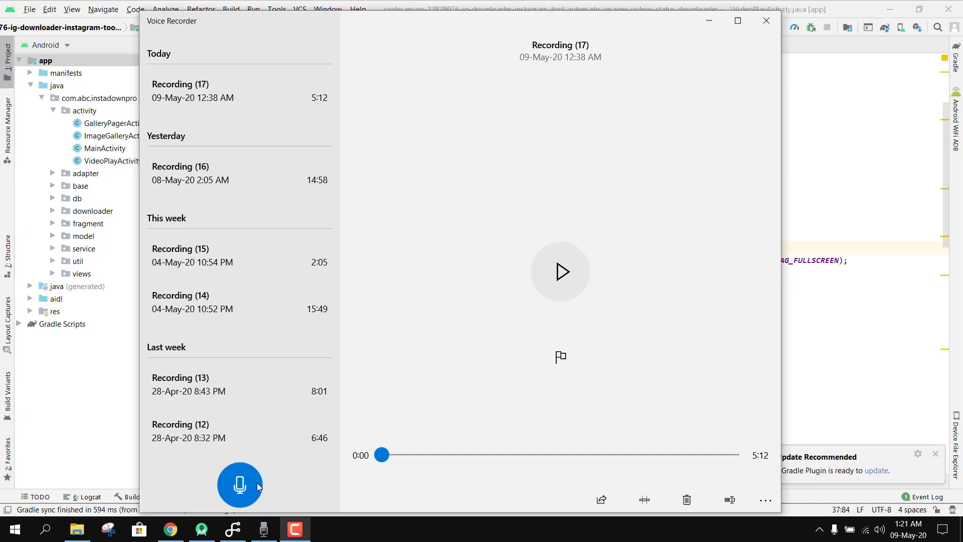
- Start a new Voice Recorder narration and bring Android Studio's VideoPlayActivity editor forward
left_click(240, 485)
left_click(854, 323)
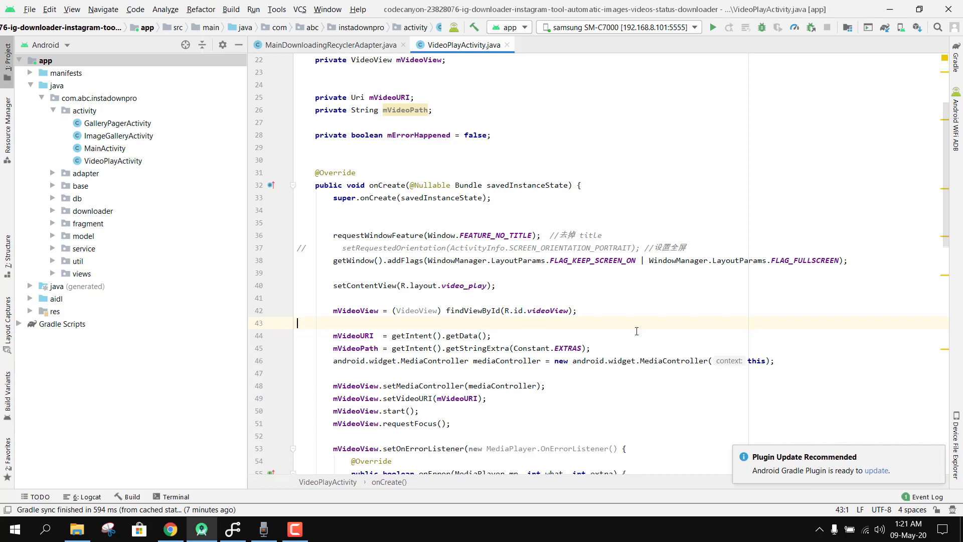
left_click(521, 218)
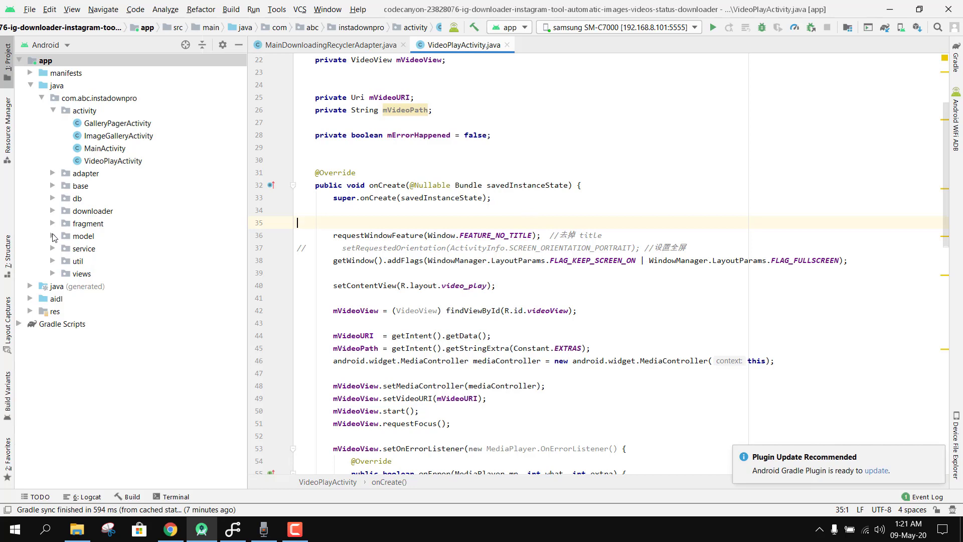
left_click(53, 235)
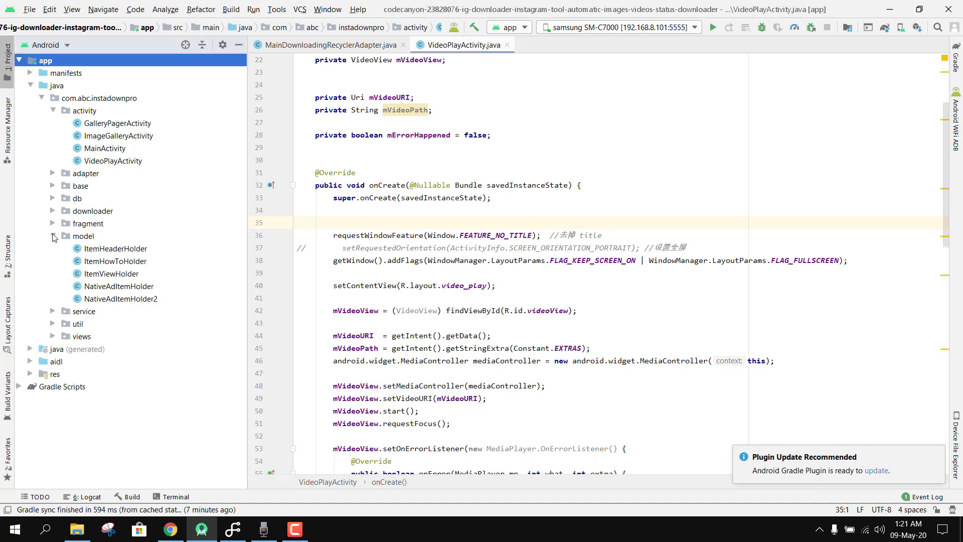
left_click(53, 224)
left_click(52, 211)
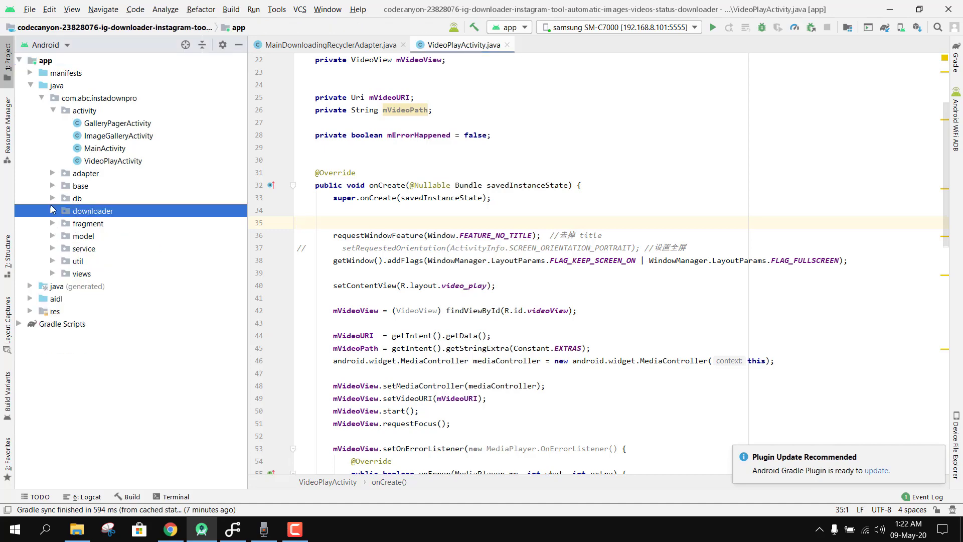
left_click(53, 210)
left_click(420, 214)
scroll(421, 214, "down", 5)
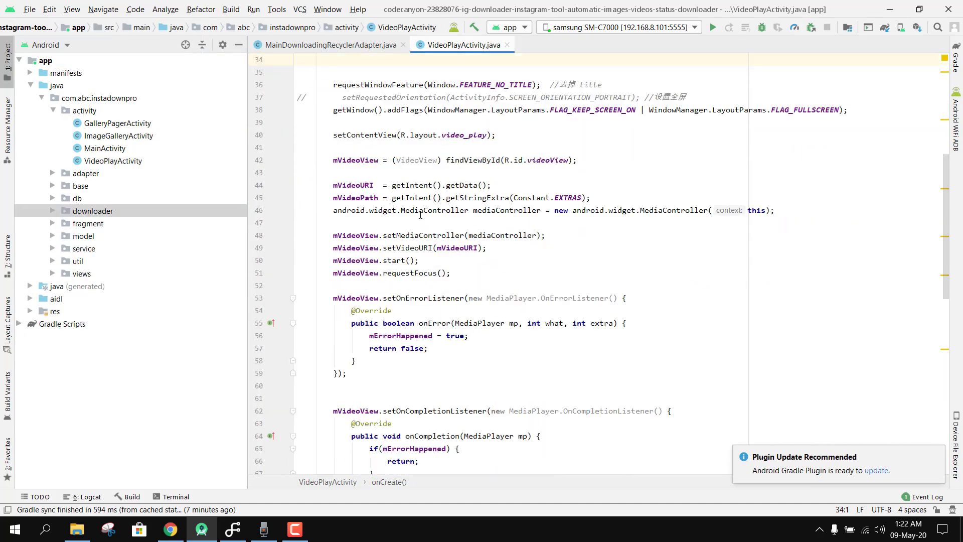
scroll(420, 214, "down", 3)
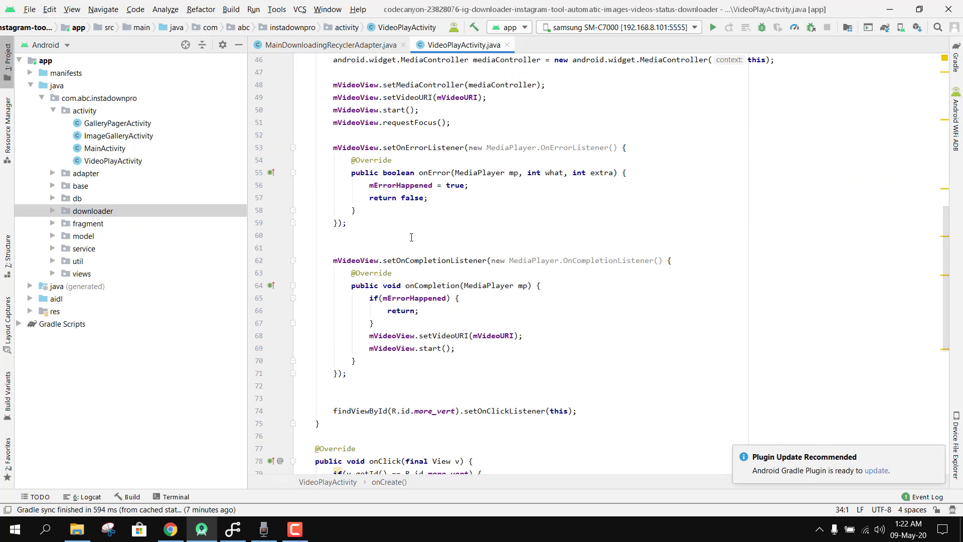
- Build and deploy the app to the Samsung phone with the Smart View mirror open
left_click(713, 27)
mouse_move(576, 148)
scroll(617, 220, "up", 6)
scroll(617, 220, "up", 3)
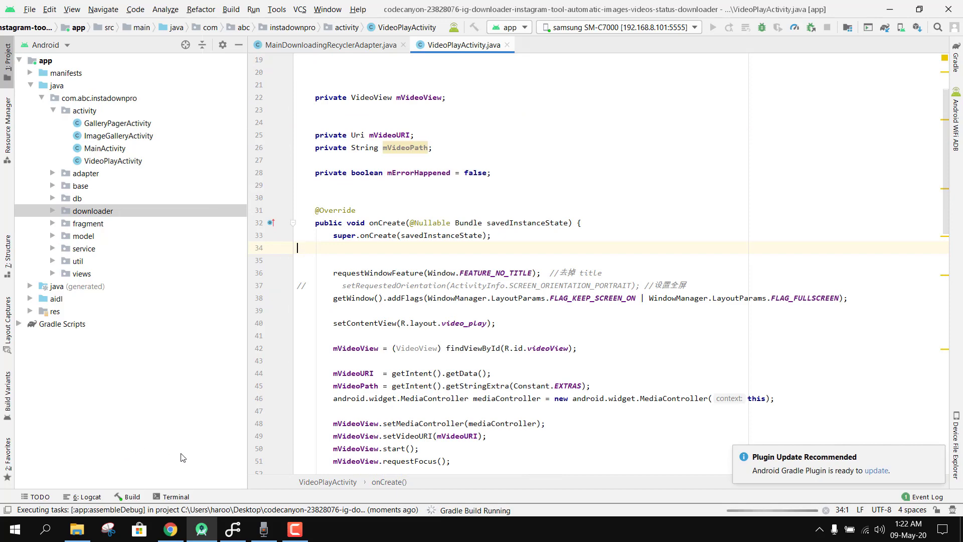
left_click(238, 523)
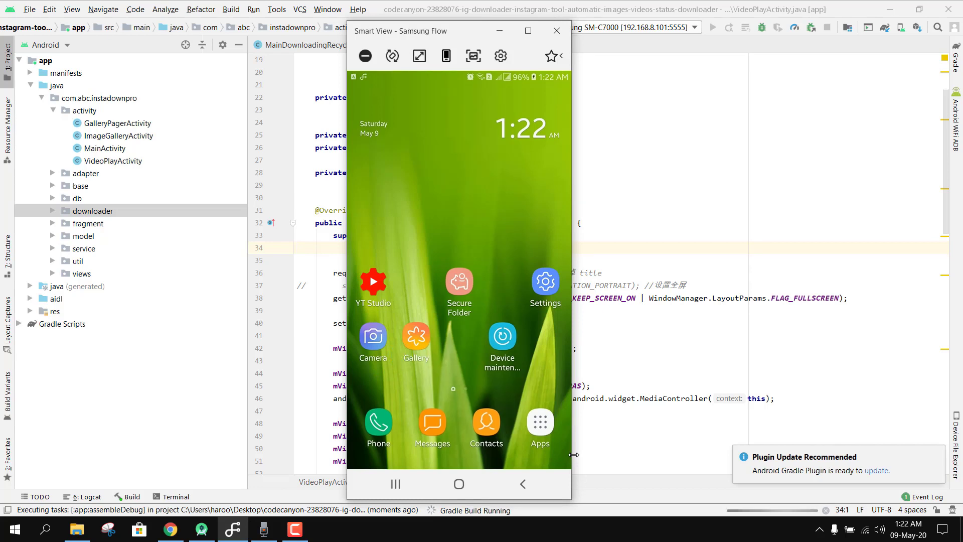
left_click(555, 441)
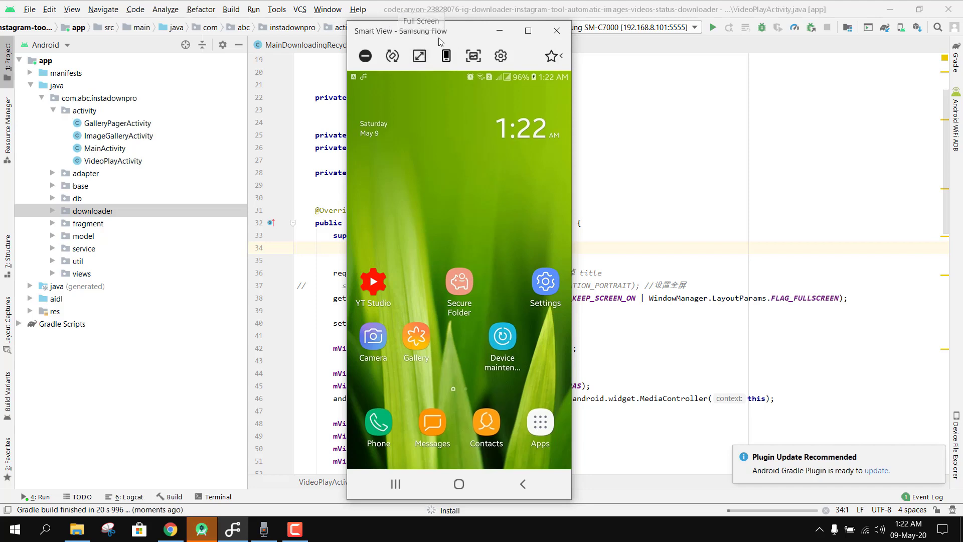
- Move the Smart View phone mirror right while IG Downloader launches with its test ad
left_click_drag(430, 31, 511, 35)
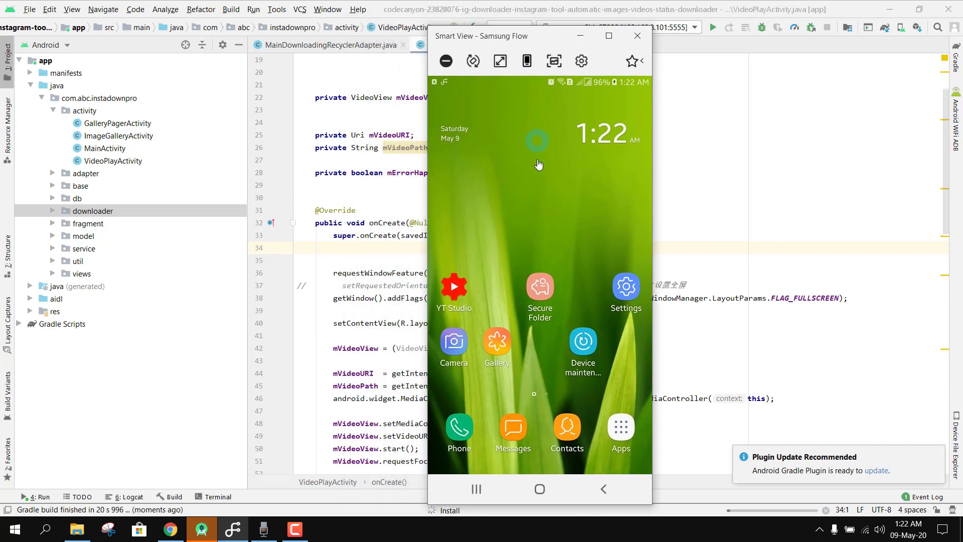
left_click(549, 205)
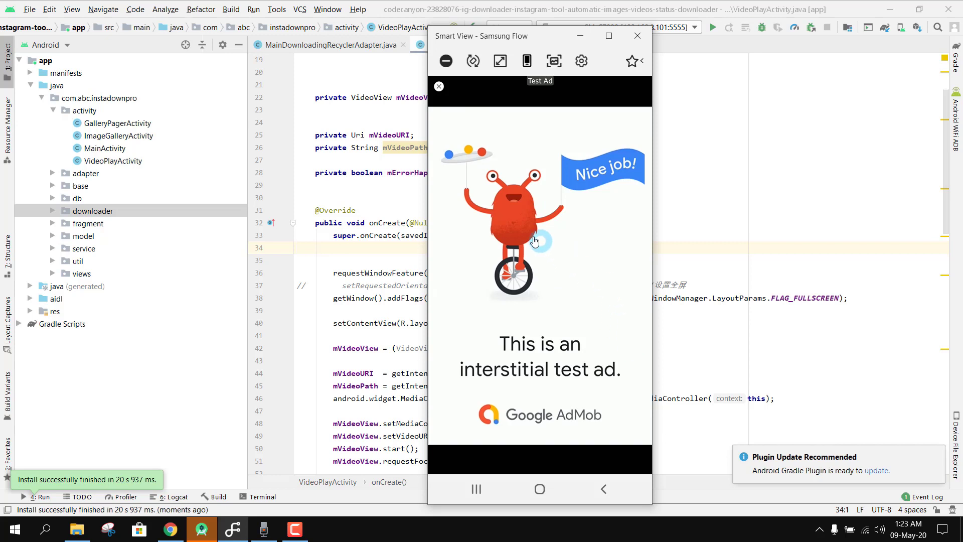
- Dismiss the interstitial test ad and focus the URL input field
left_click(603, 489)
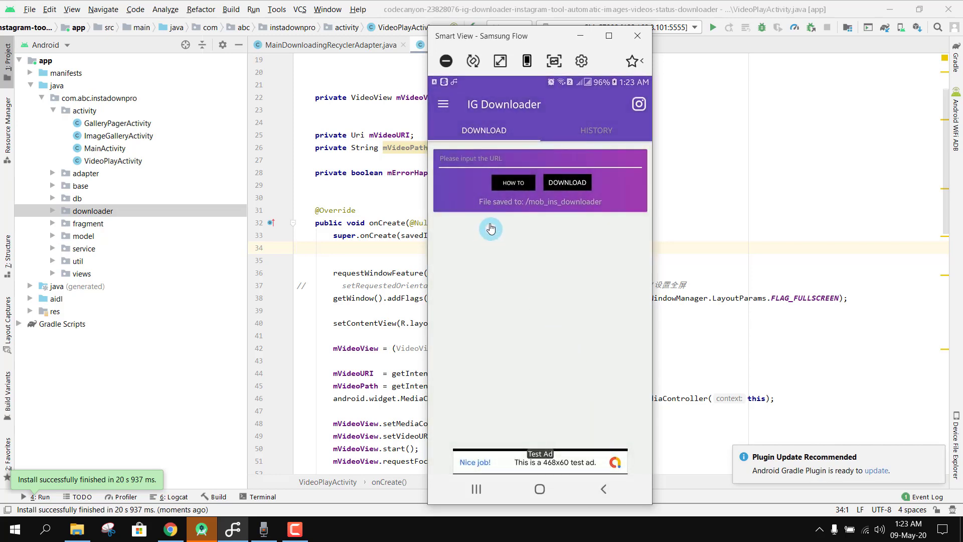
left_click(466, 187)
left_click_drag(467, 187, 503, 170)
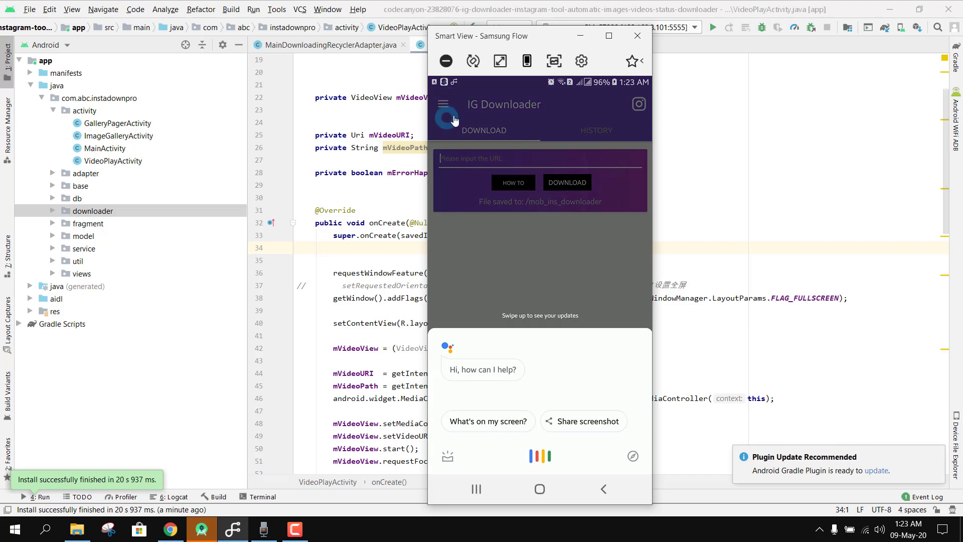
- Dismiss the assistant panel, then open and close the app's navigation drawer
left_click(452, 119)
left_click(451, 116)
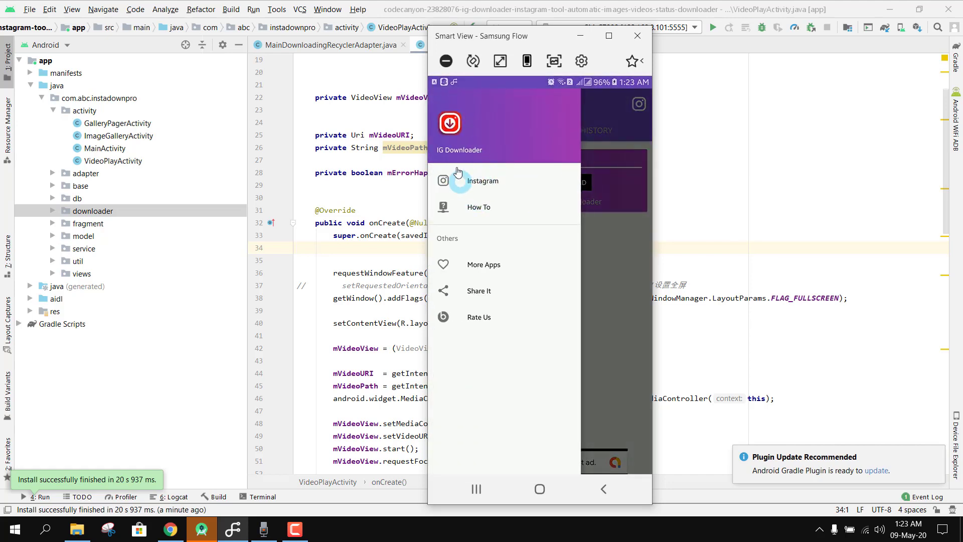
left_click(606, 248)
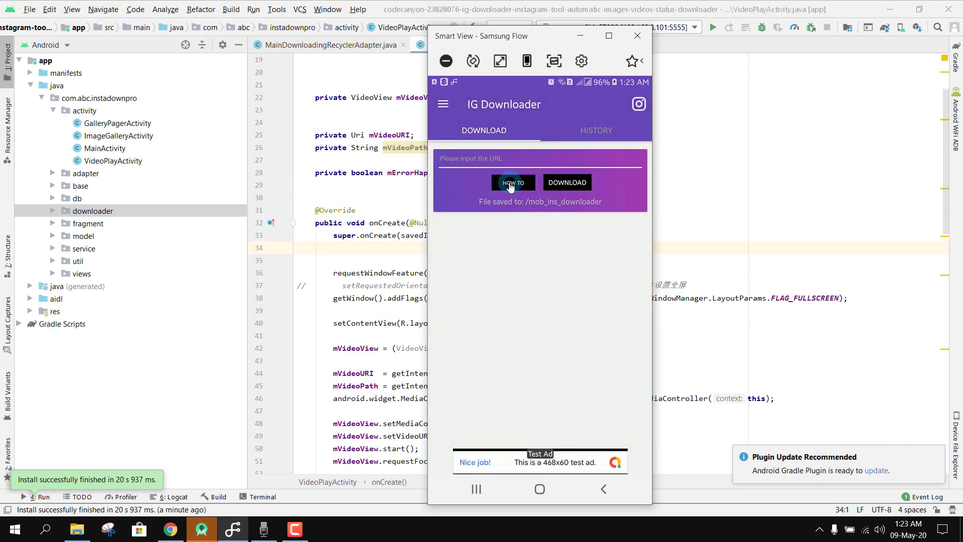
- Show the HOW TO tutorial, read through it, and hide it again
left_click(510, 186)
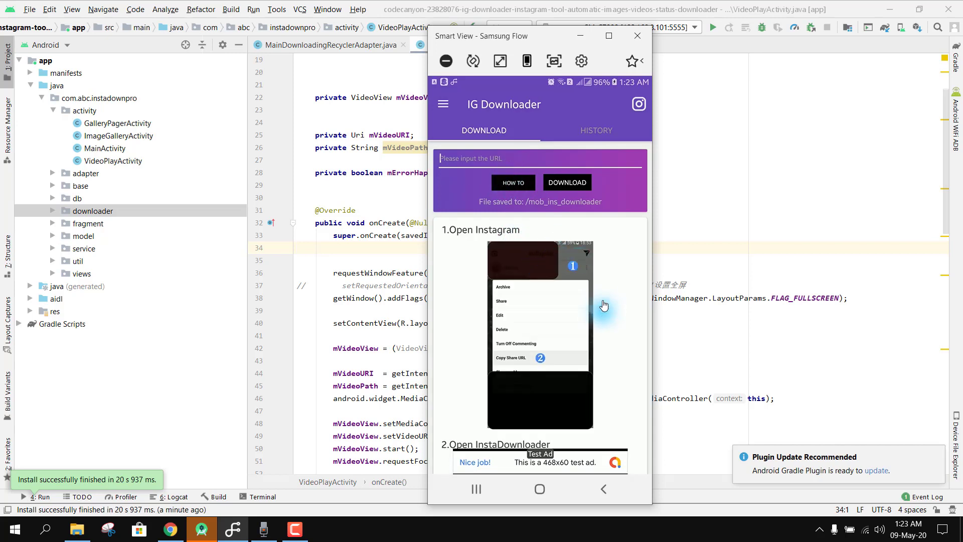
scroll(603, 322, "down", 2)
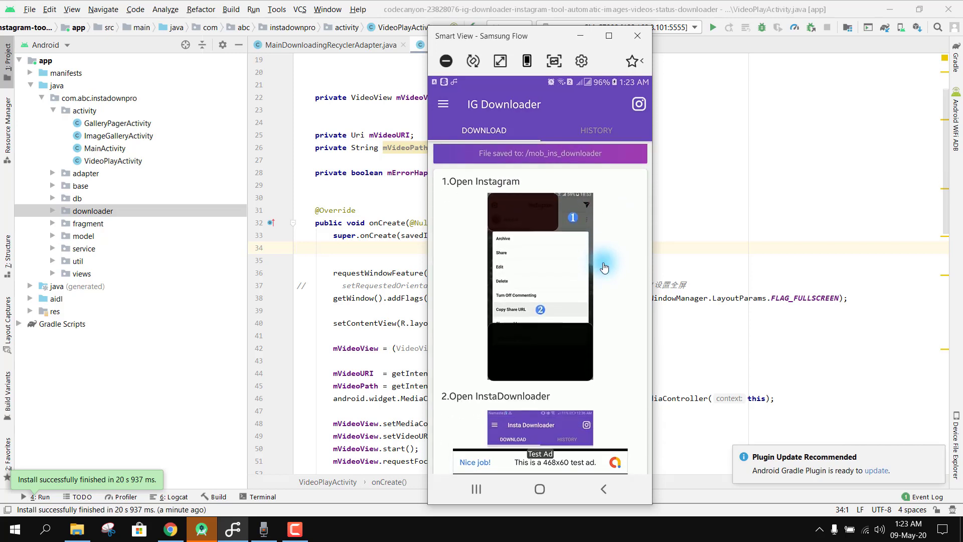
scroll(602, 302, "down", 3)
scroll(539, 220, "down", 3)
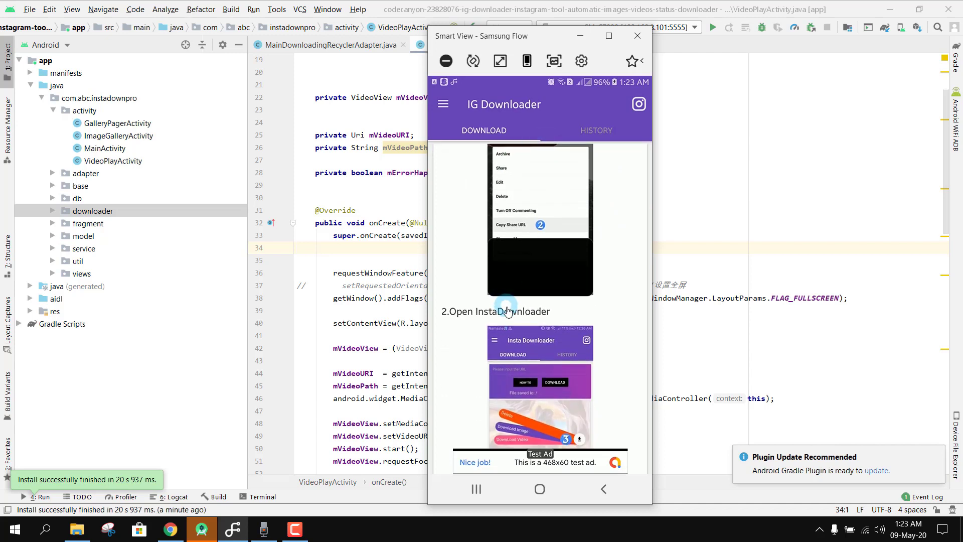
scroll(520, 337, "up", 3)
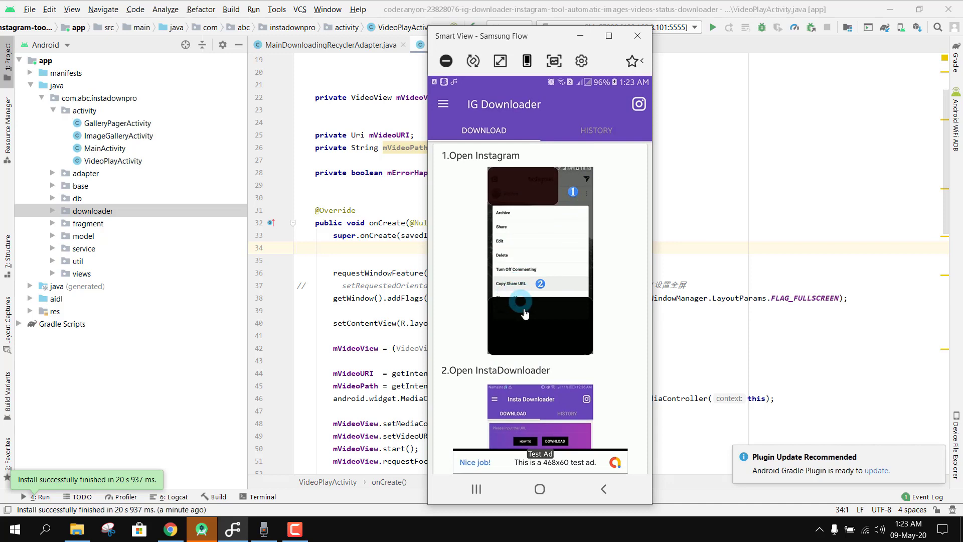
scroll(541, 268, "down", 3)
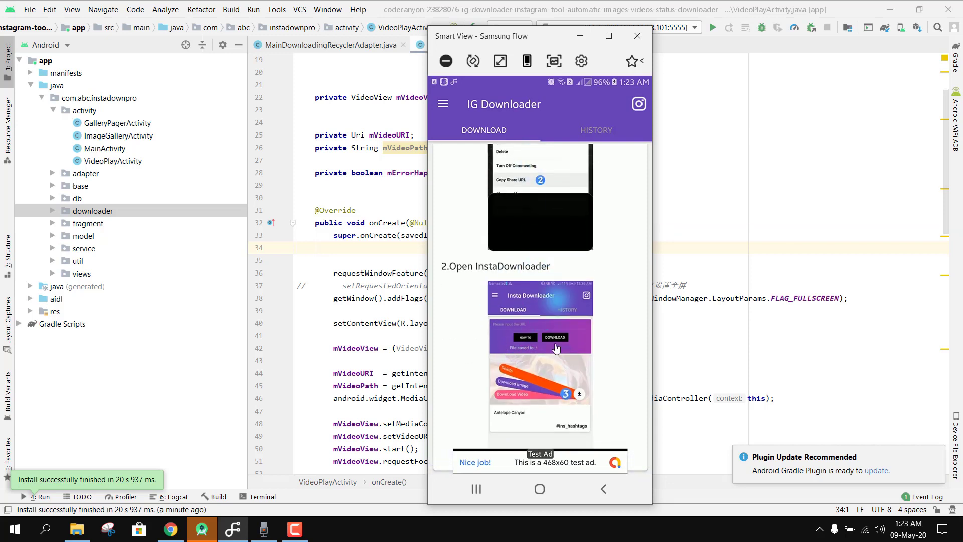
scroll(541, 268, "up", 3)
scroll(529, 280, "up", 2)
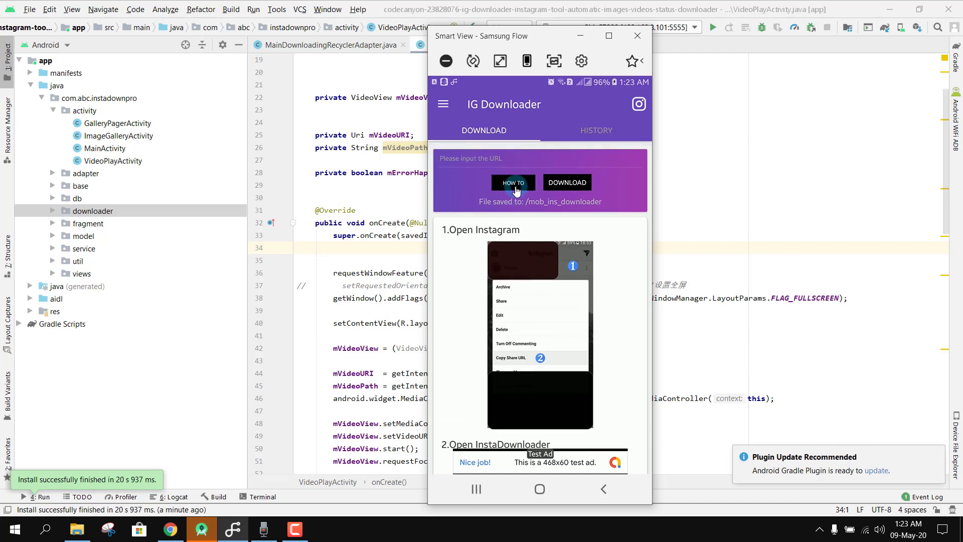
left_click(515, 185)
- Focus the URL field and find the hiramaniofficial video post in Instagram's feed
left_click(446, 158)
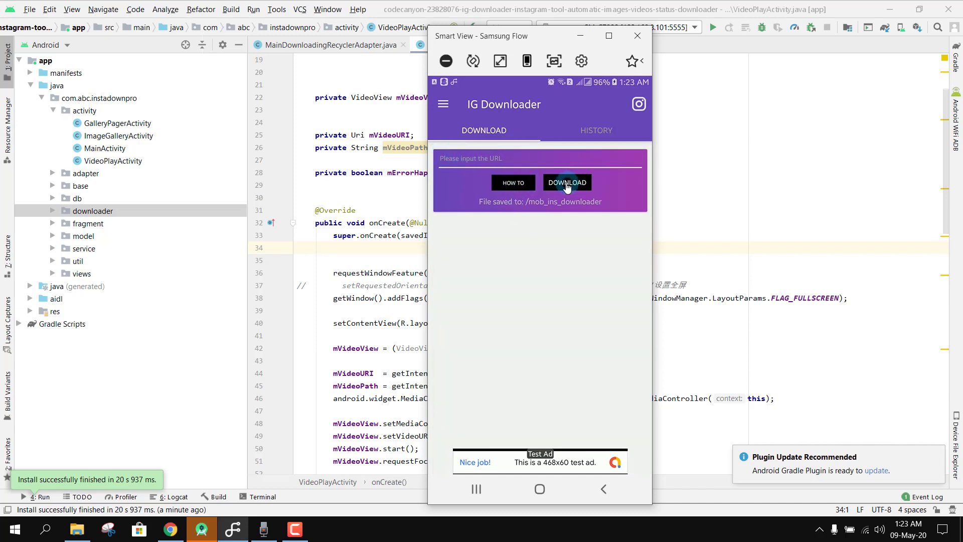
scroll(570, 302, "down", 5)
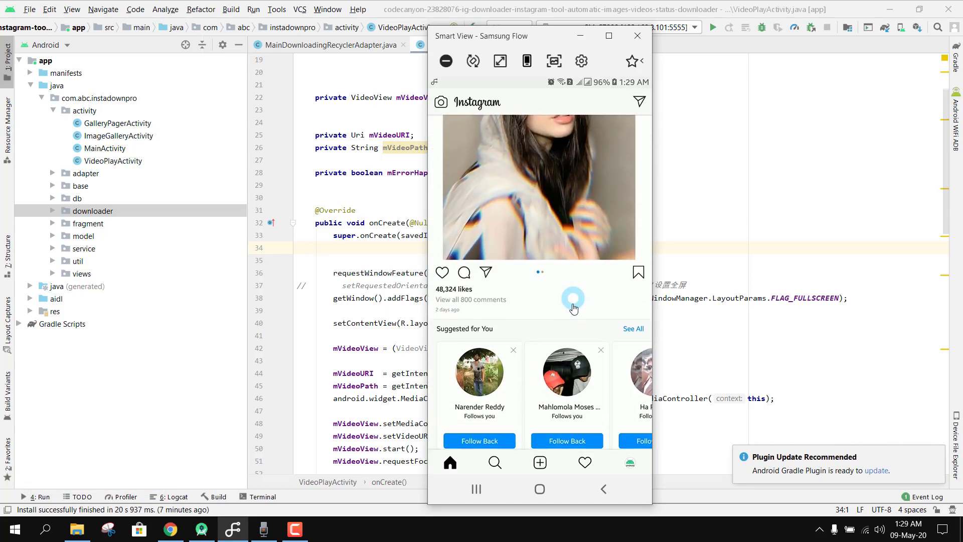
scroll(583, 136, "down", 3)
scroll(557, 286, "down", 3)
scroll(560, 228, "down", 3)
scroll(571, 151, "down", 3)
scroll(571, 151, "down", 3)
scroll(565, 188, "down", 3)
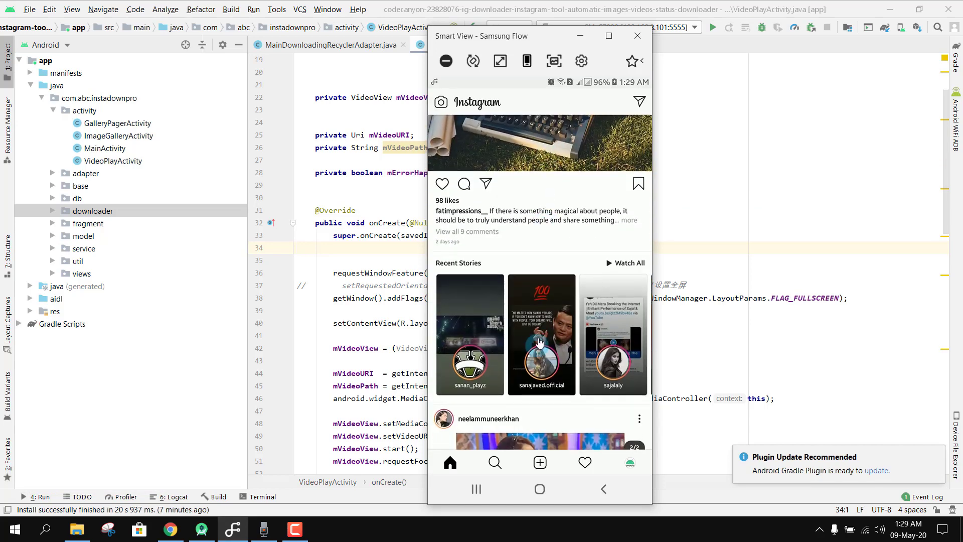
scroll(561, 226, "down", 3)
scroll(556, 255, "down", 2)
scroll(555, 256, "down", 3)
scroll(561, 94, "down", 3)
scroll(565, 128, "down", 3)
scroll(516, 258, "down", 3)
scroll(517, 258, "down", 3)
scroll(535, 226, "down", 3)
scroll(550, 188, "down", 3)
scroll(559, 163, "down", 3)
scroll(559, 169, "down", 2)
scroll(561, 181, "down", 3)
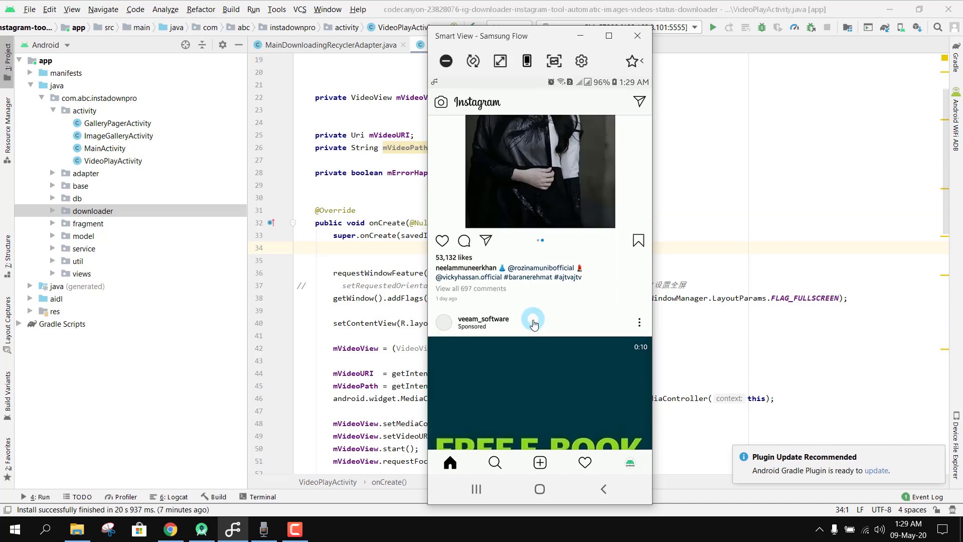
scroll(563, 195, "down", 2)
scroll(563, 196, "down", 3)
scroll(563, 195, "down", 3)
scroll(563, 194, "down", 3)
scroll(563, 194, "down", 3)
scroll(563, 195, "down", 1)
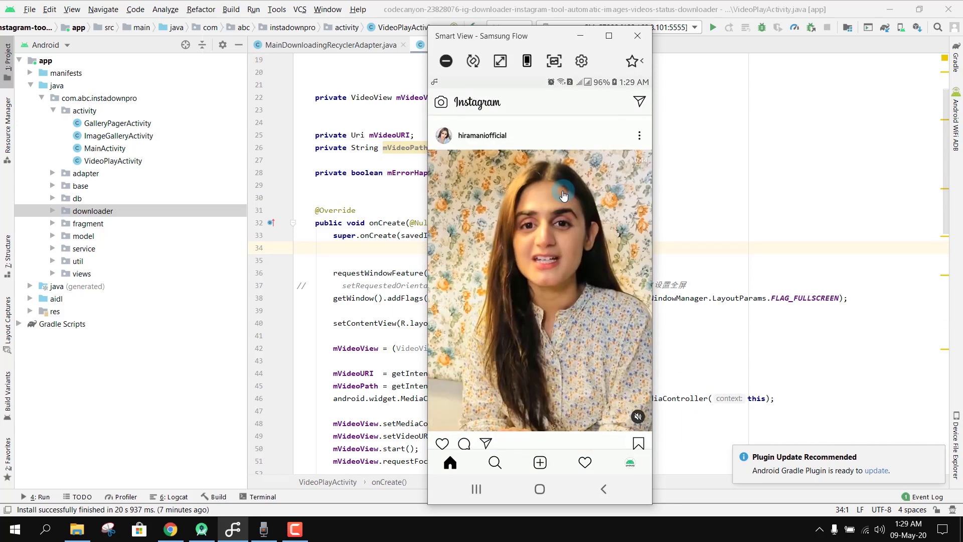
scroll(563, 195, "down", 1)
scroll(563, 194, "down", 1)
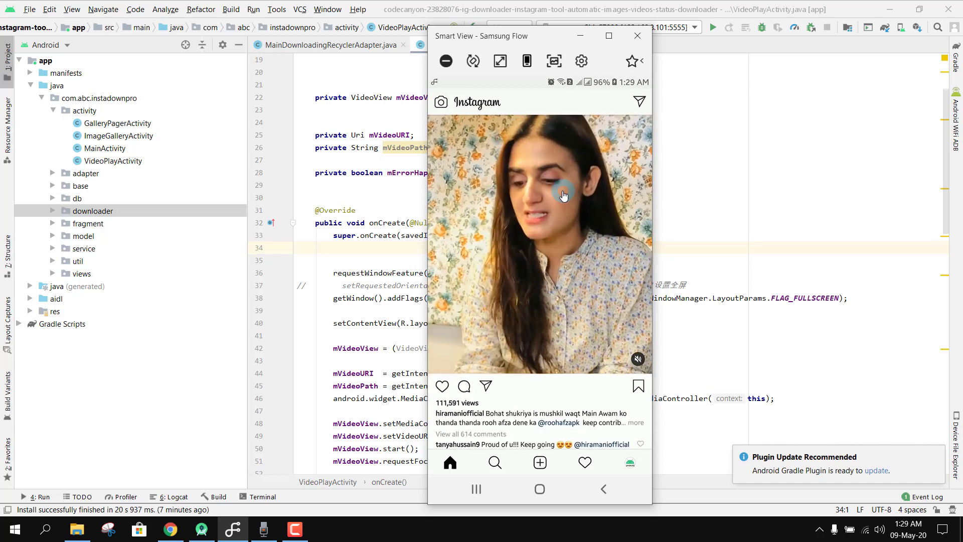
scroll(563, 194, "down", 1)
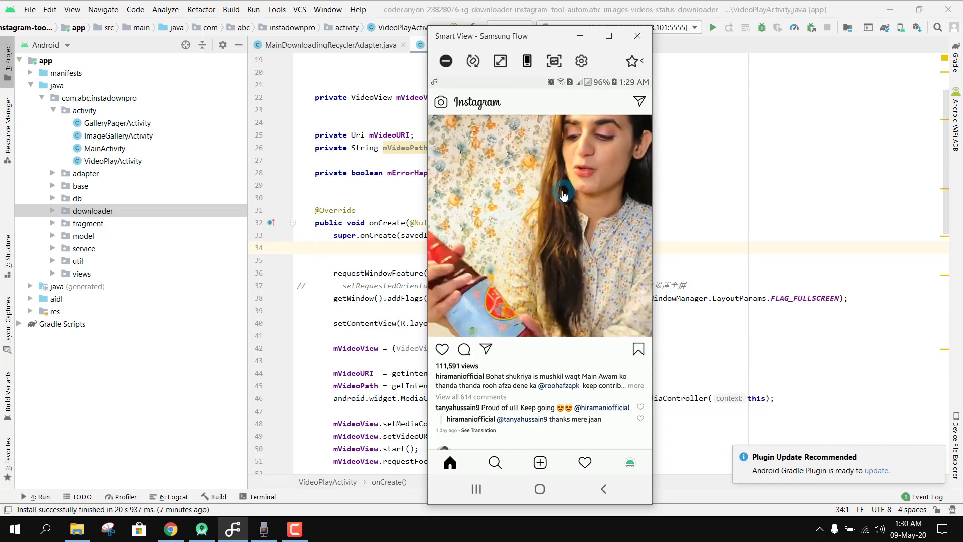
scroll(564, 195, "down", 3)
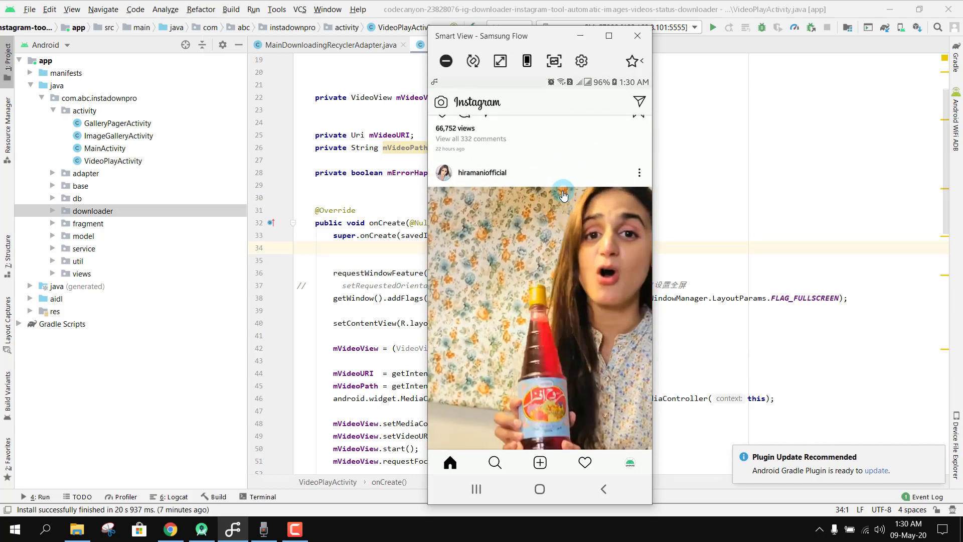
- Copy the hiramaniofficial post link, preview its video full screen, and download it
left_click(563, 195)
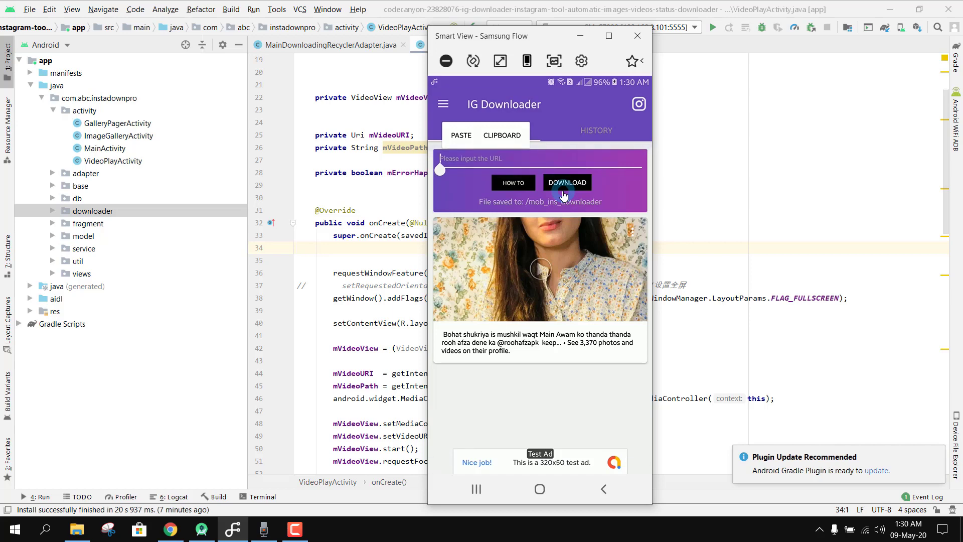
left_click(563, 195)
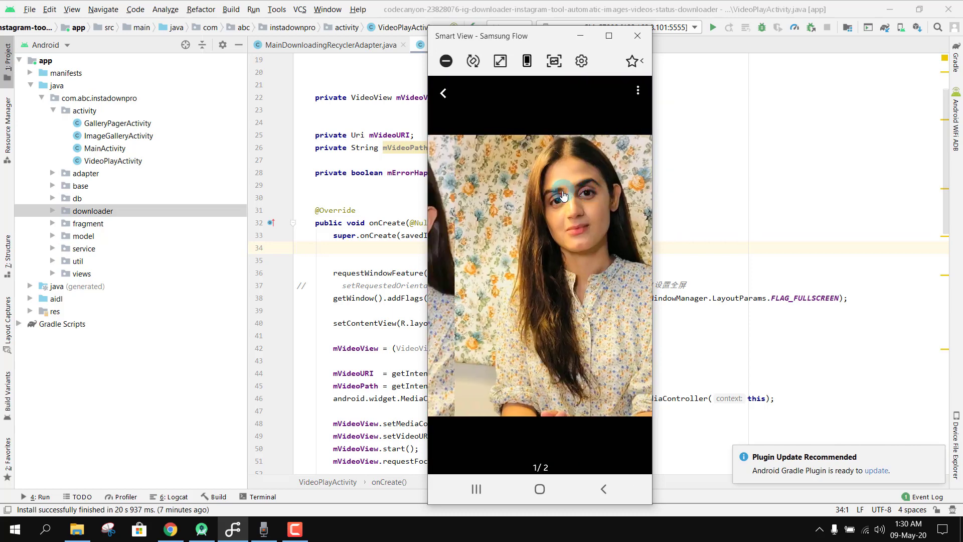
left_click(563, 194)
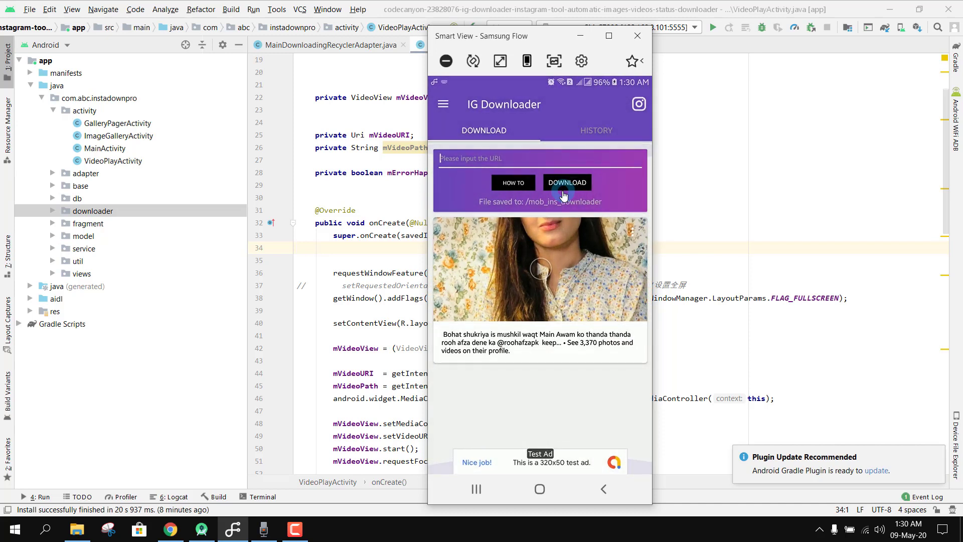
left_click(563, 195)
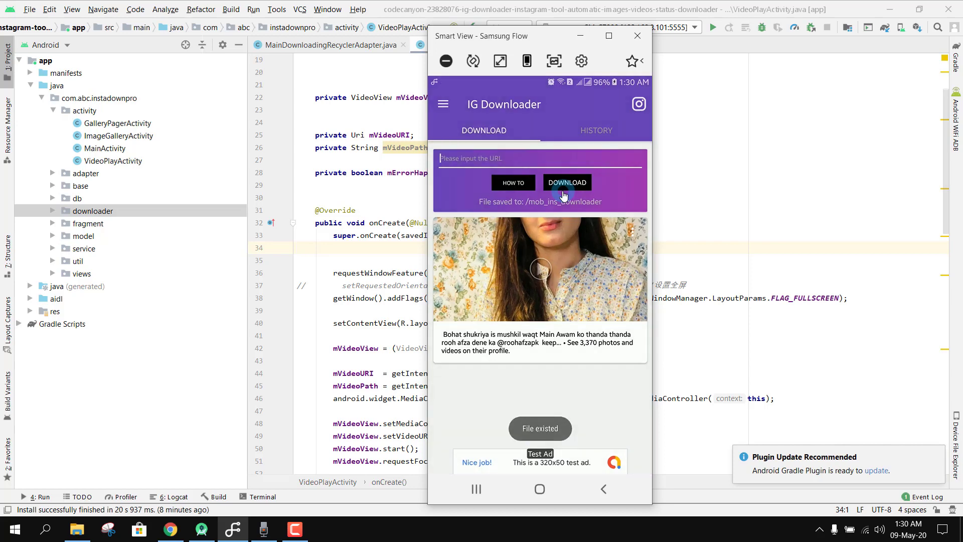
- Close the interstitial ad, view the downloaded video in History, and exit to home
left_click(563, 195)
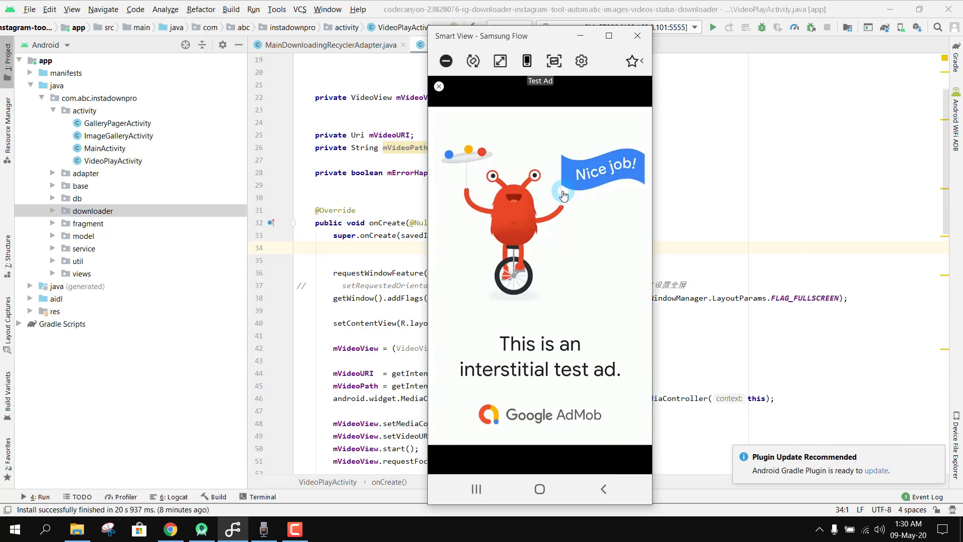
left_click(607, 491)
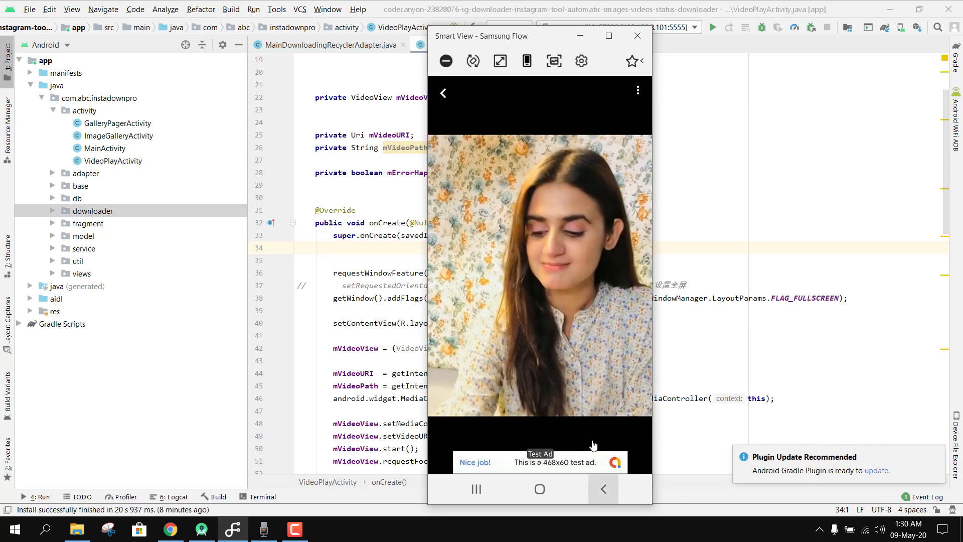
left_click(606, 490)
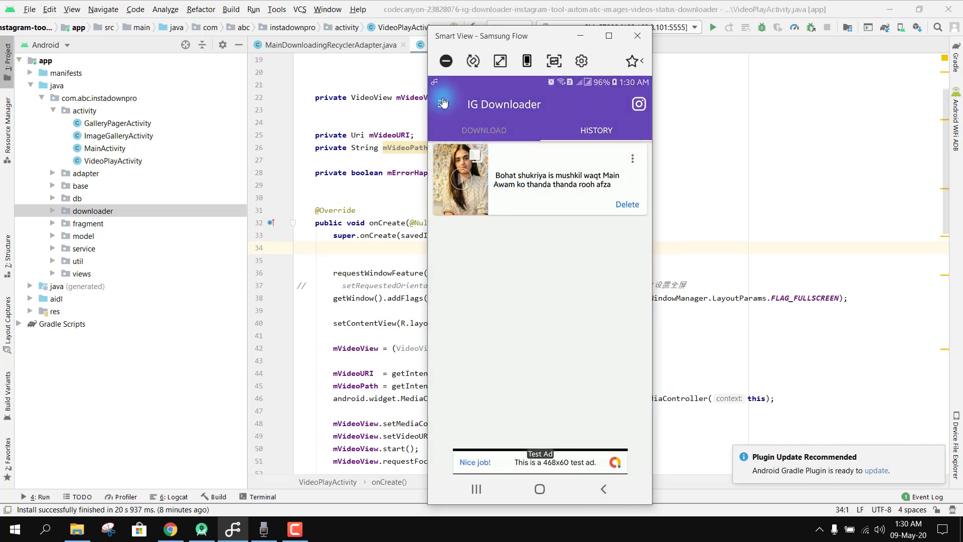
left_click(602, 488)
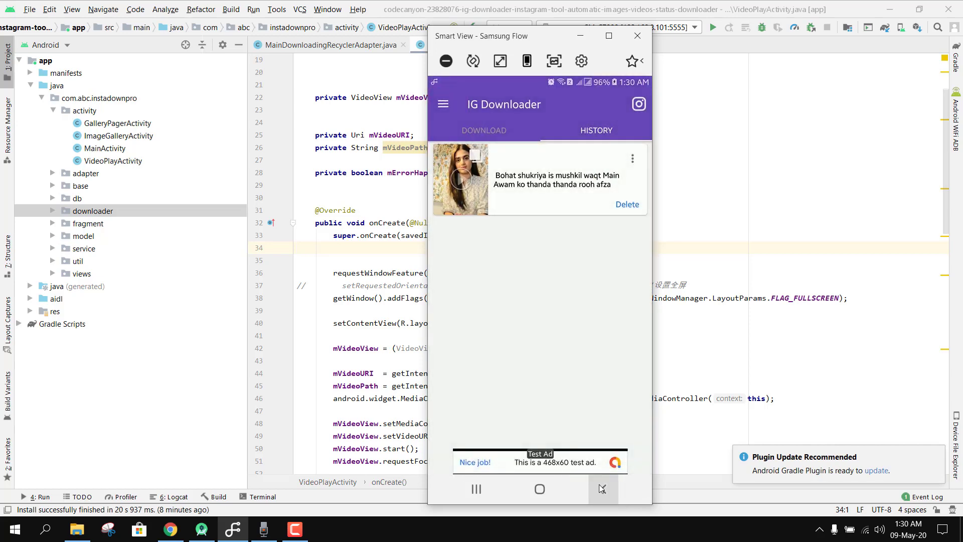